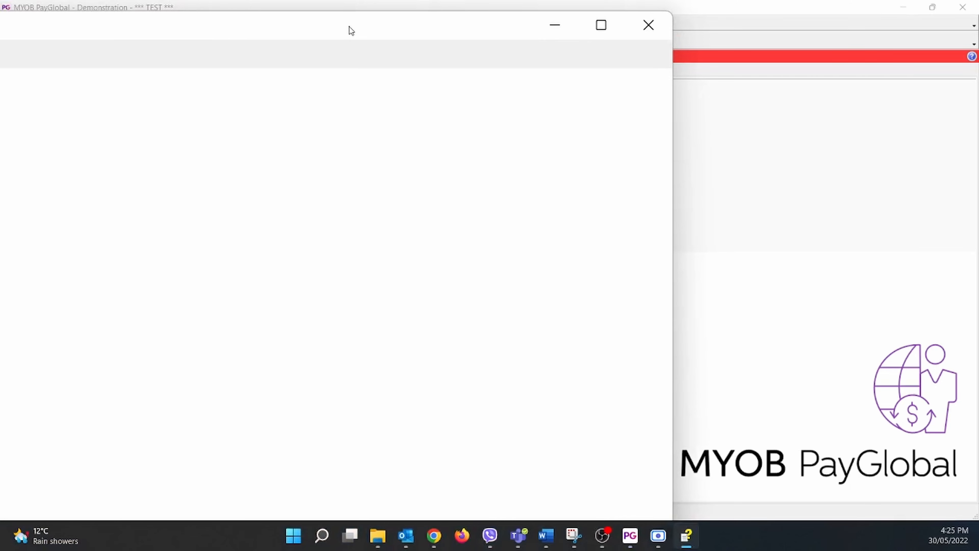
- Maximize the help window, check topics under About MYOB PayGlobal Help and Daily View for content, and close the help
left_click_drag(349, 26, 760, 3)
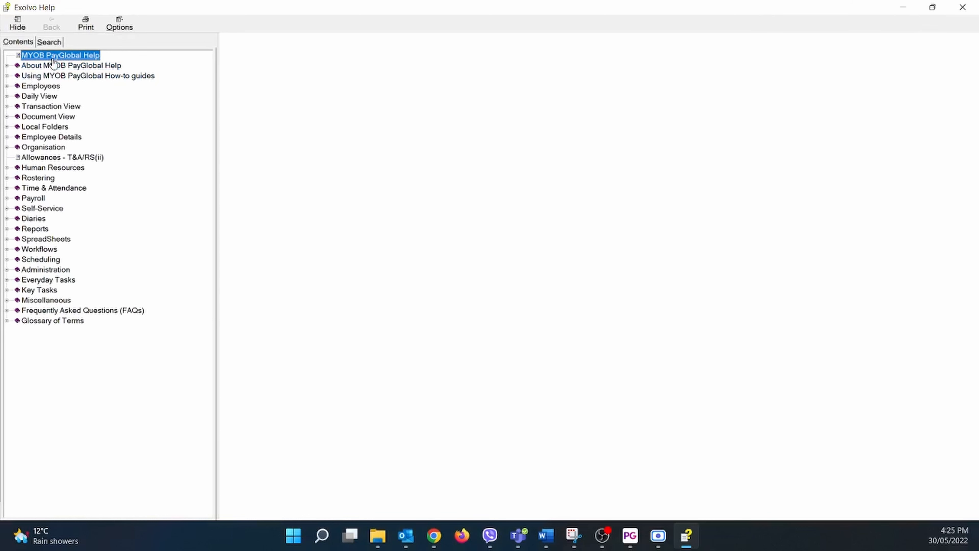
key("alt+Tab")
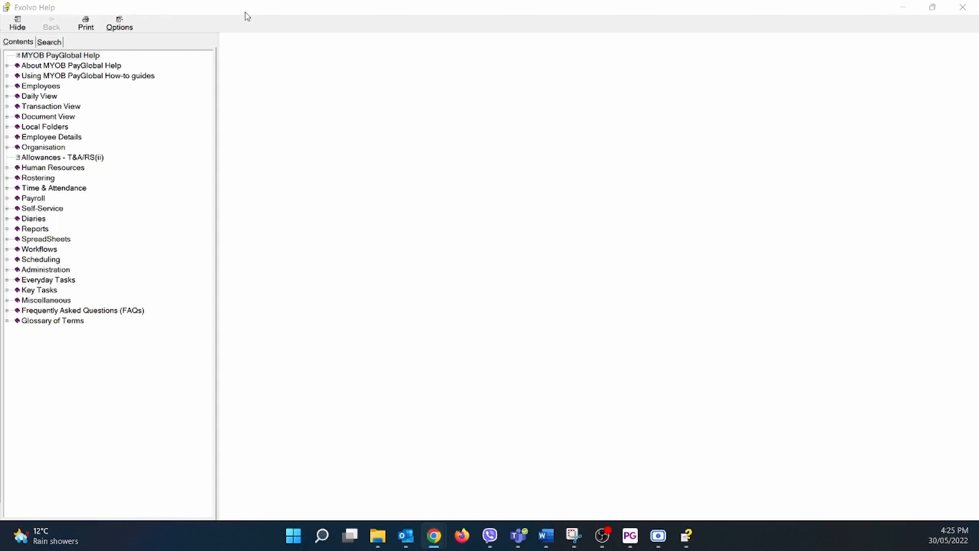
left_click(72, 57)
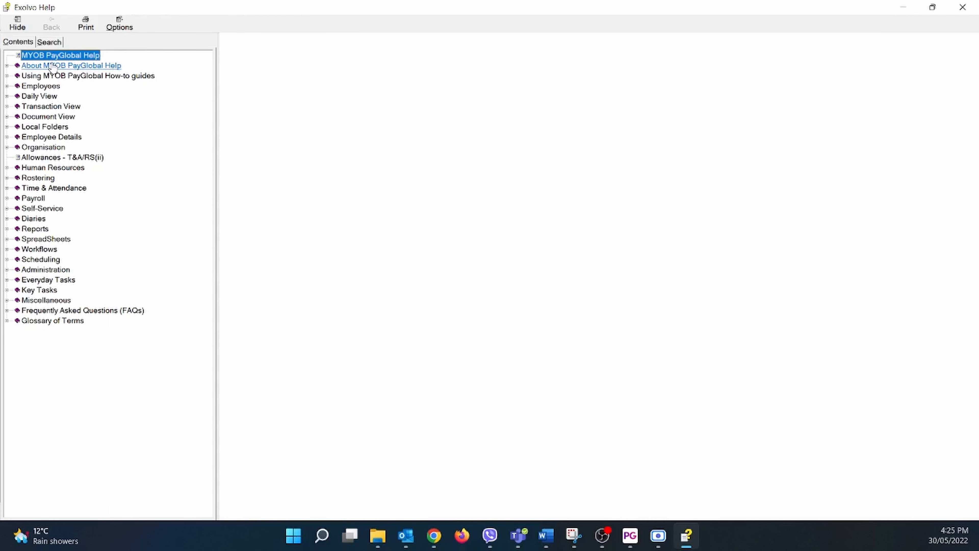
left_click(58, 65)
left_click(68, 86)
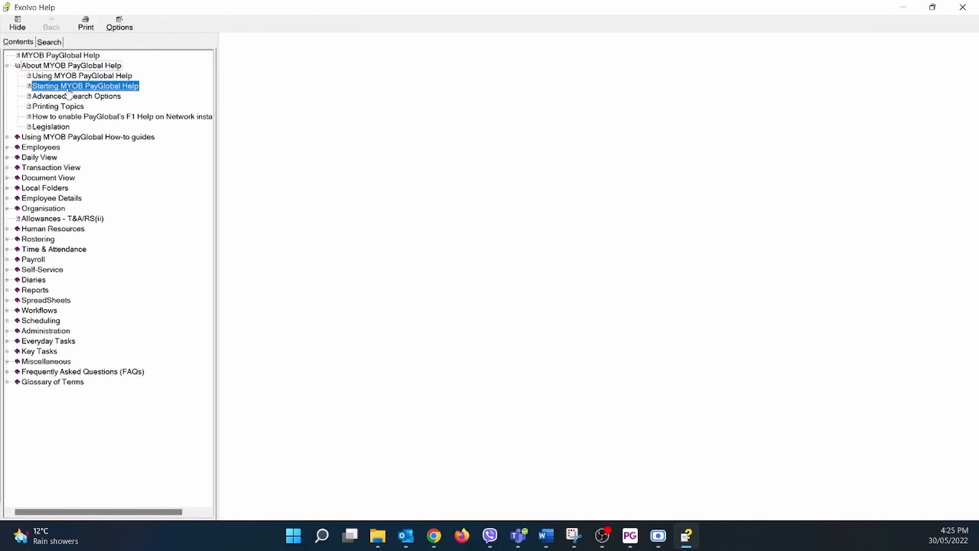
left_click(38, 157)
left_click(65, 158)
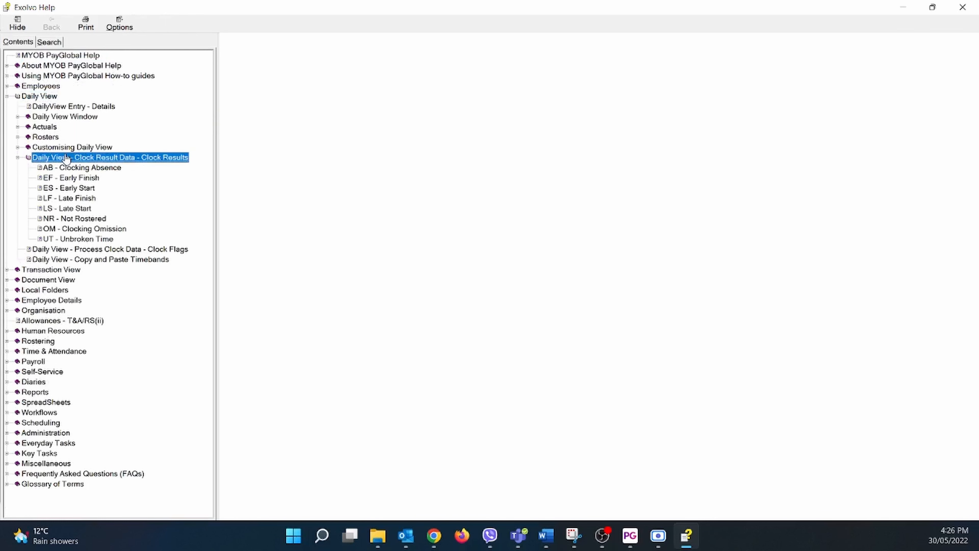
left_click(68, 168)
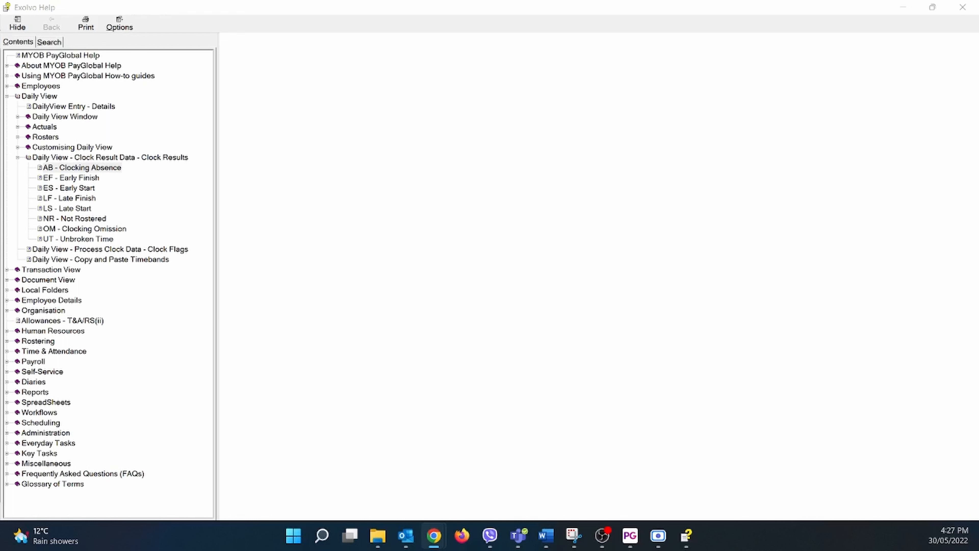
left_click(970, 8)
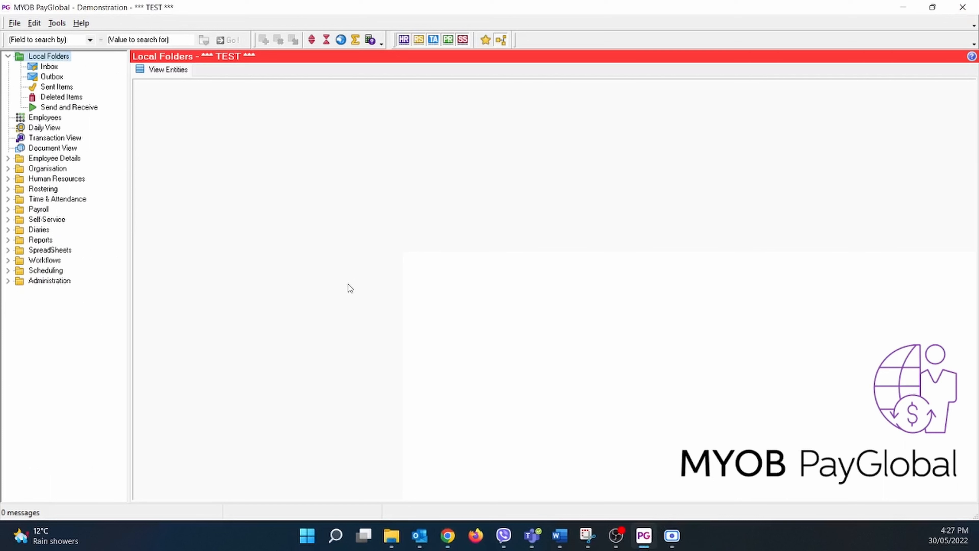
- Launch Registry Editor by running regedit from the Run dialog, and maximize its window
key("super+r")
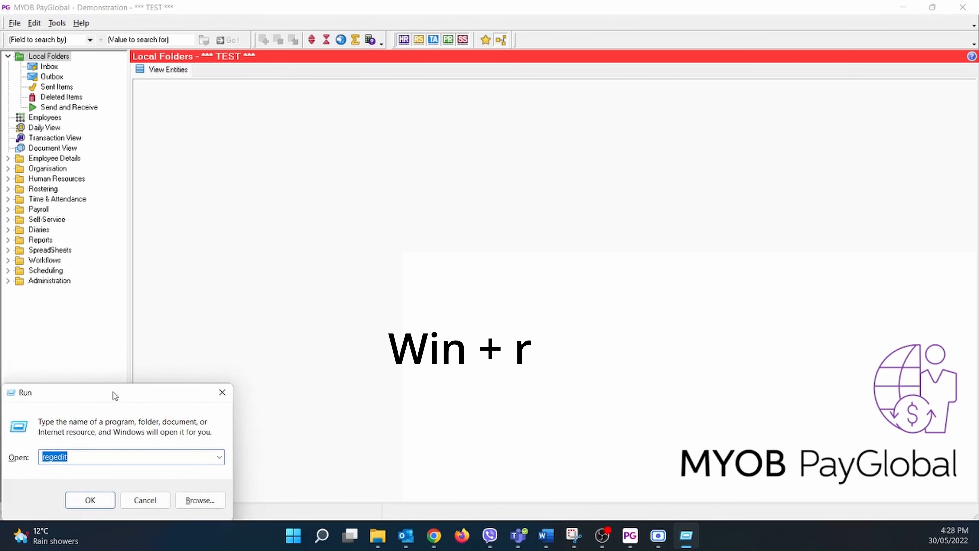
left_click(92, 457)
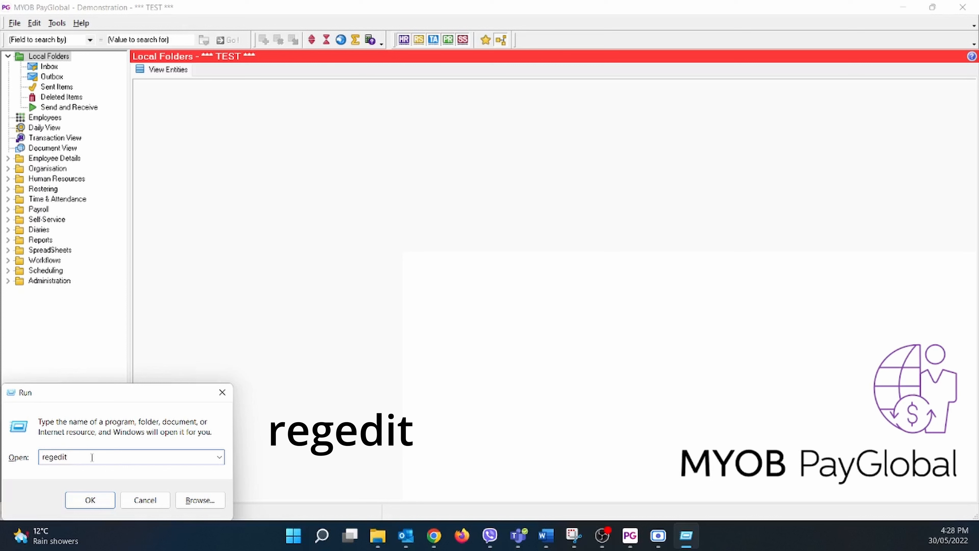
left_click(77, 505)
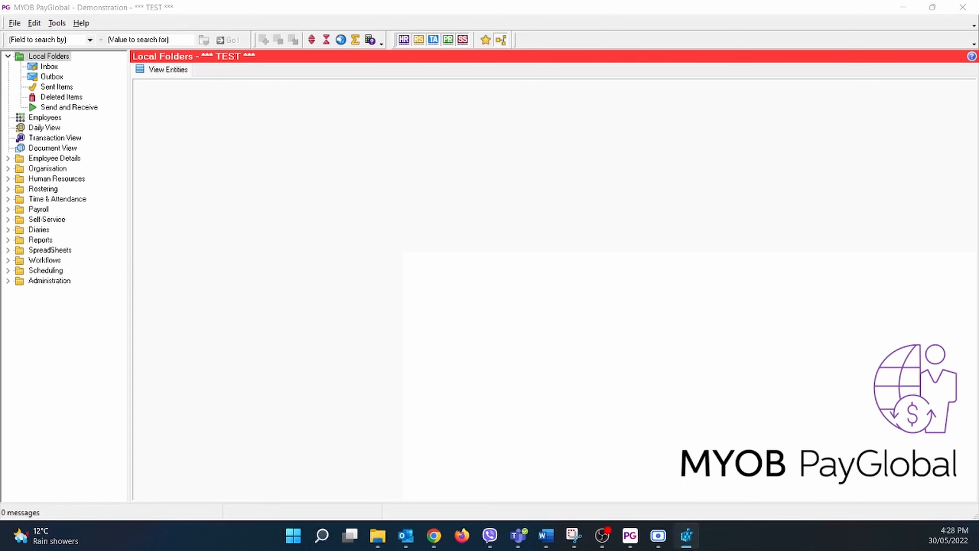
left_click_drag(0, 215, 537, 1)
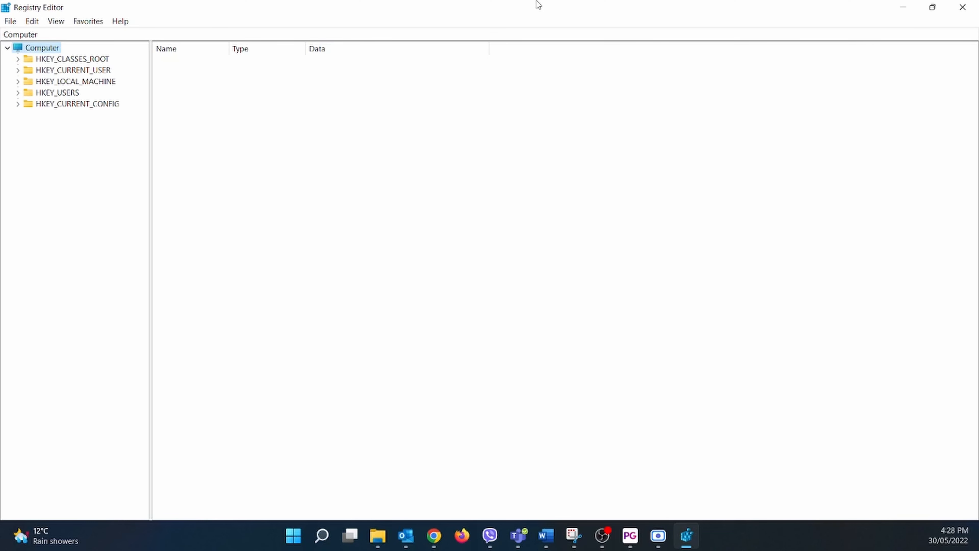
- Expand the registry tree down to HKEY_LOCAL_MACHINE\SOFTWARE\Microsoft
left_click(89, 86)
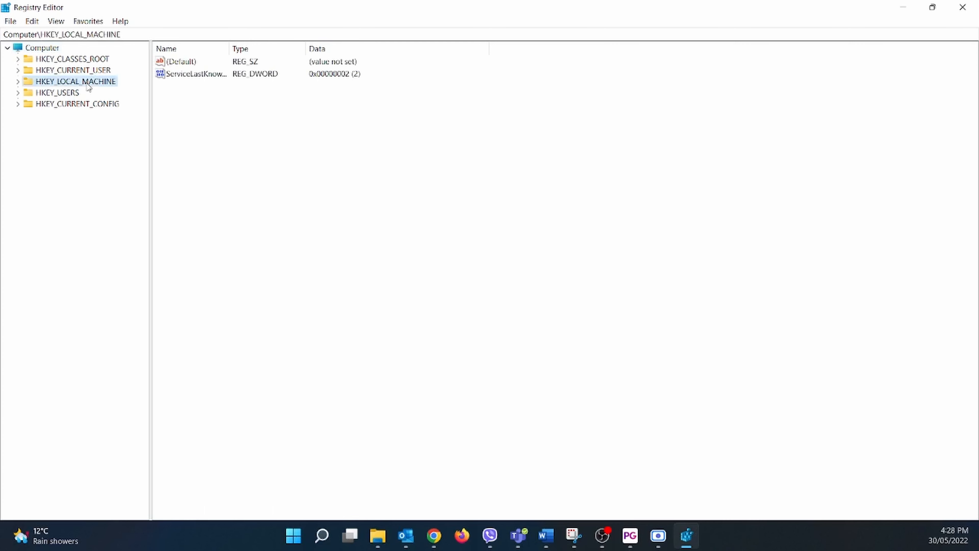
left_click(18, 81)
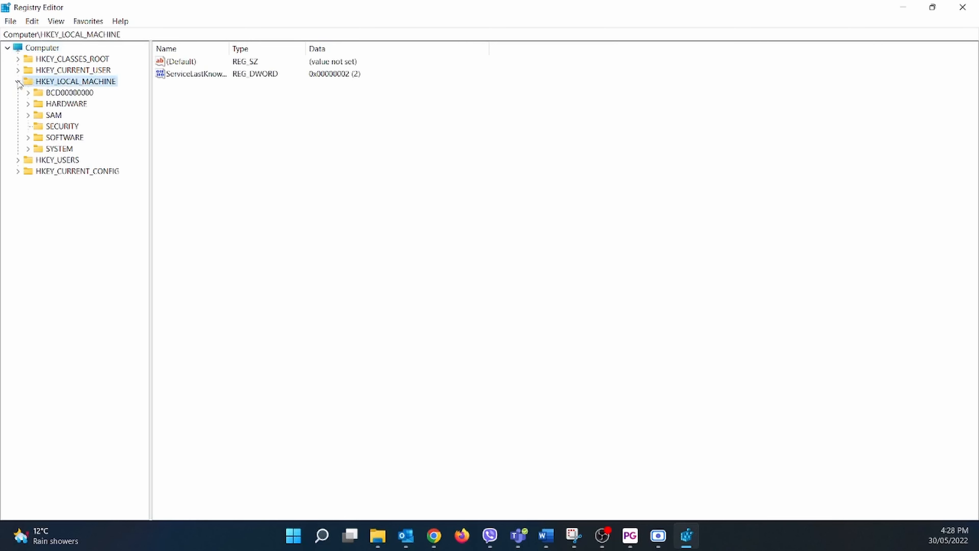
left_click(44, 140)
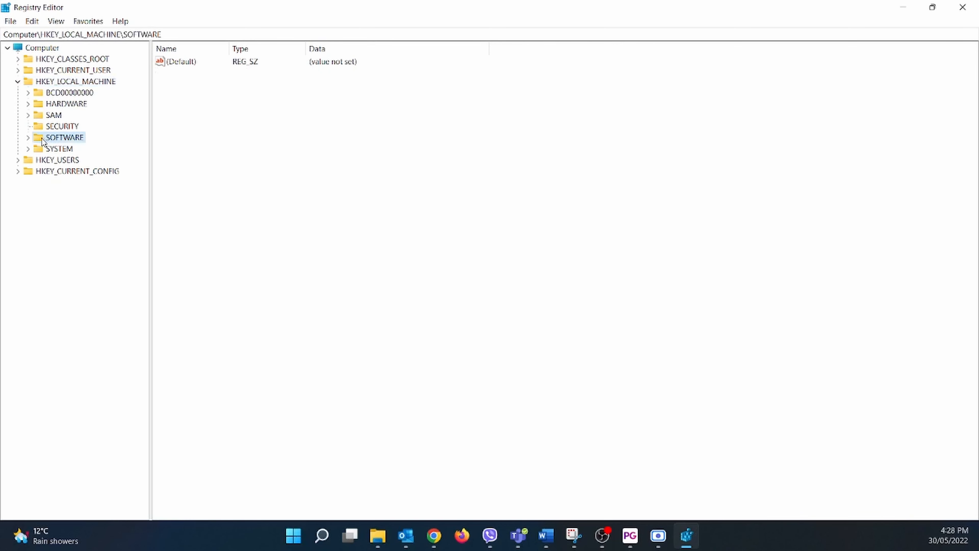
left_click(30, 138)
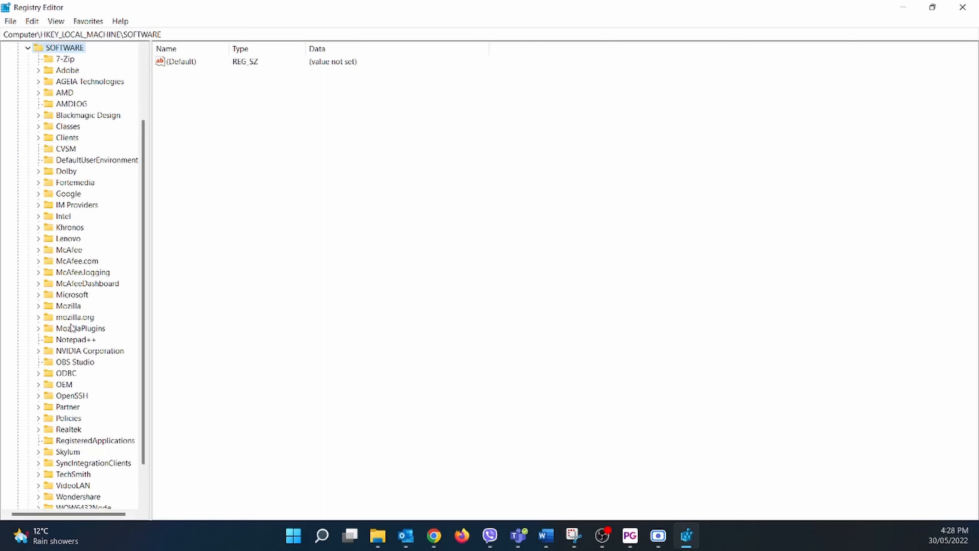
left_click(38, 295)
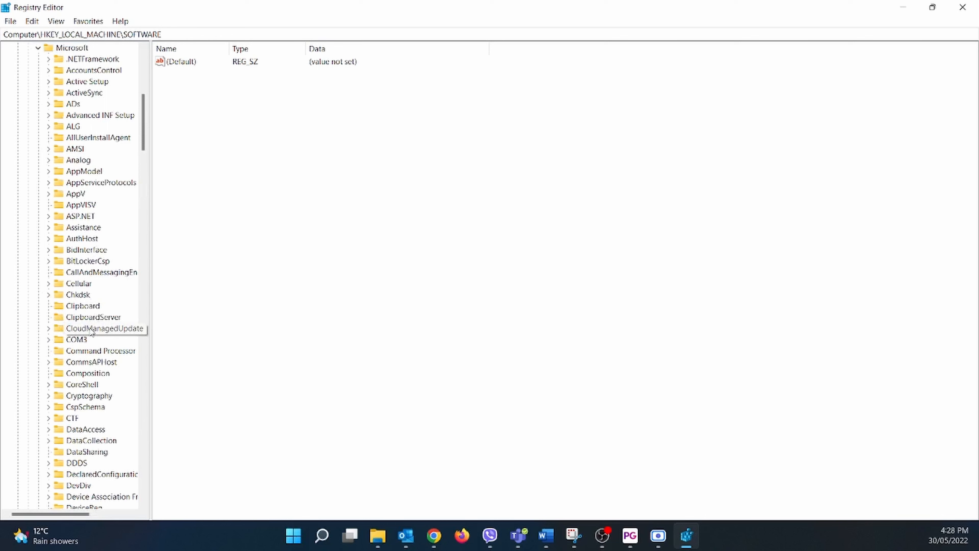
- Open the HTMLHelp\1.x\HHRestrictions key under Microsoft and widen the key tree so its full name fits
scroll(91, 332, "down", 12)
scroll(91, 331, "down", 10)
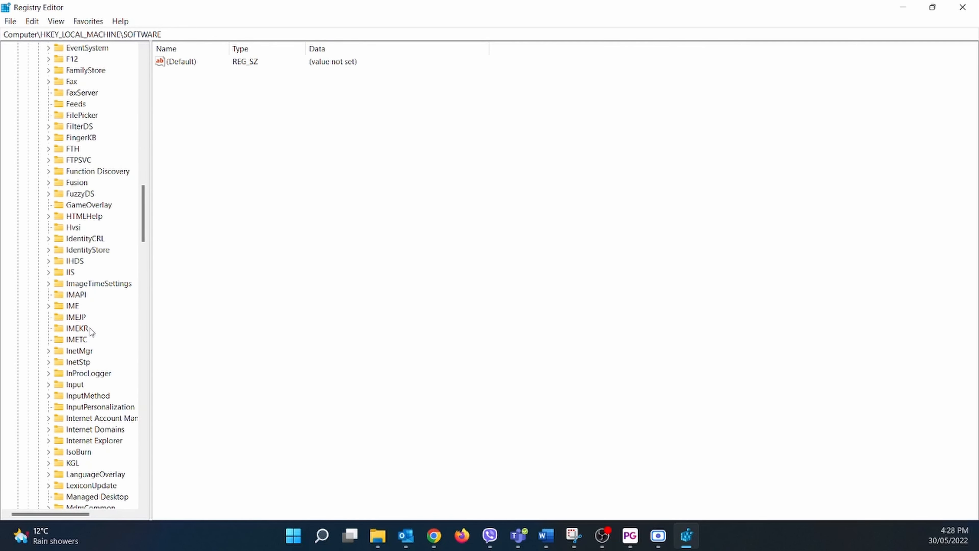
left_click(98, 216)
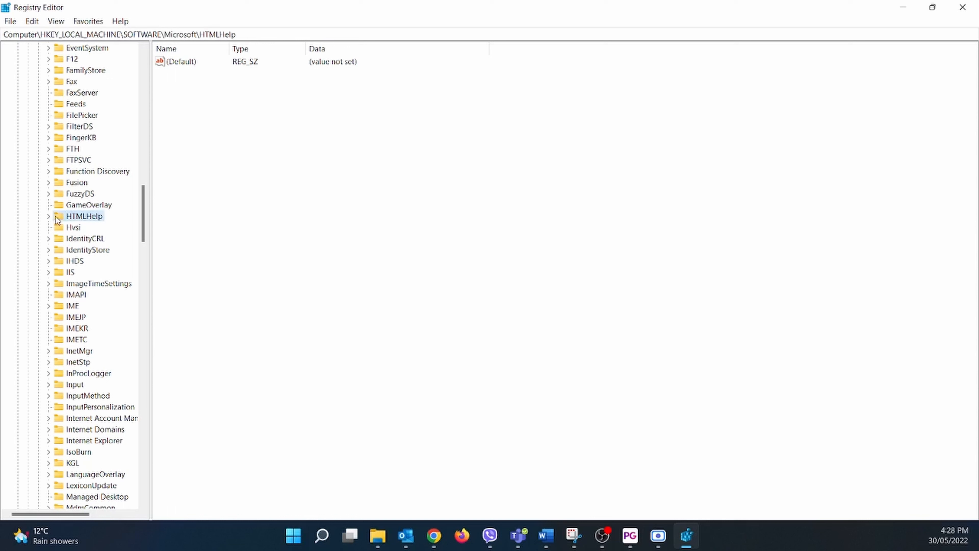
left_click(48, 217)
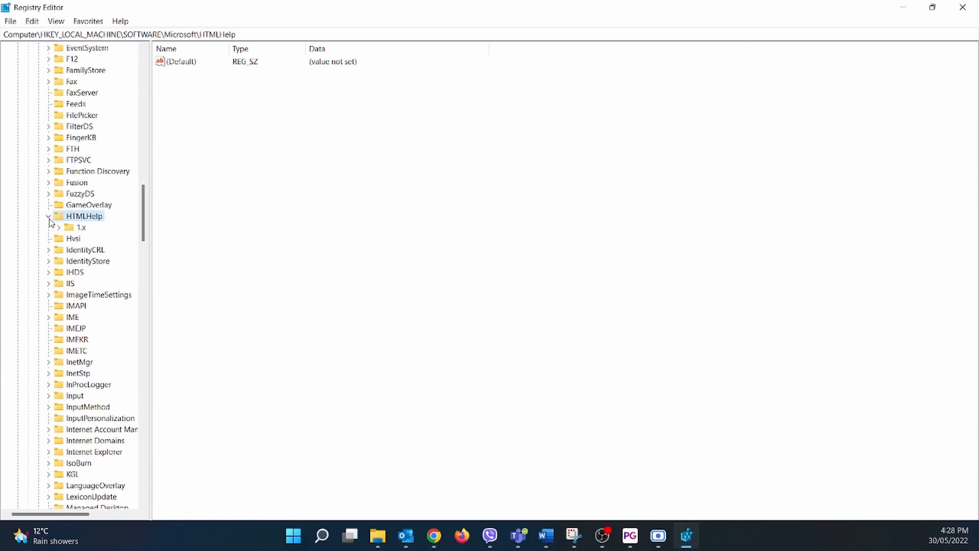
left_click(76, 237)
left_click(79, 228)
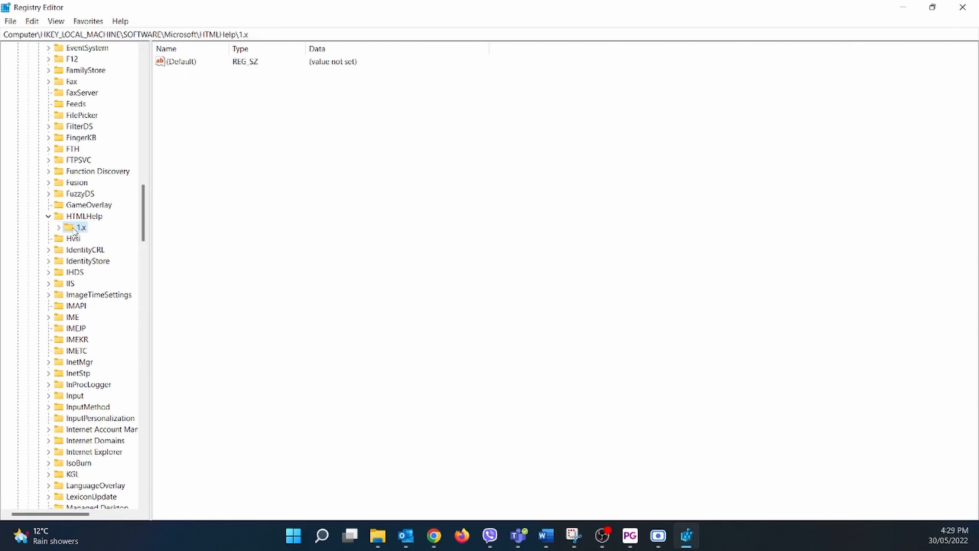
left_click(60, 227)
left_click(104, 239)
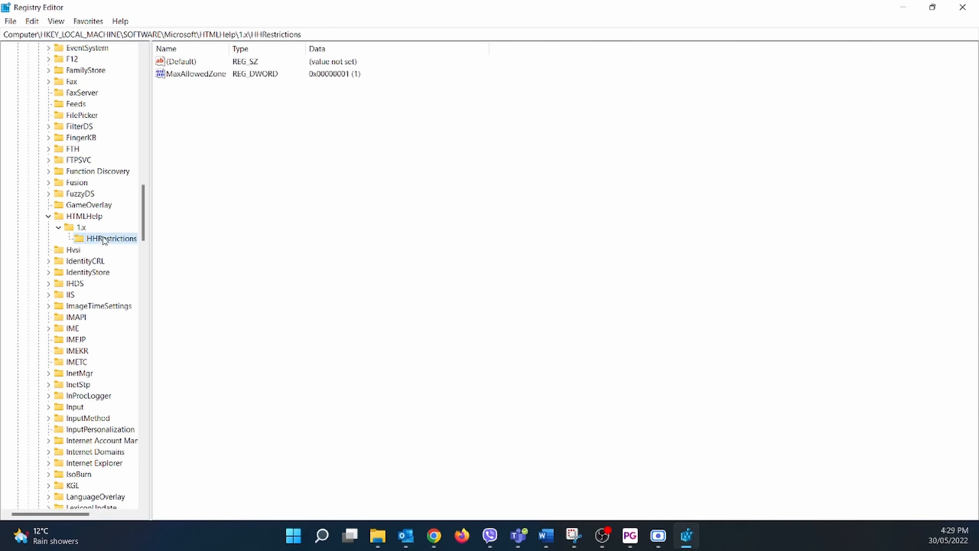
left_click_drag(150, 252, 165, 251)
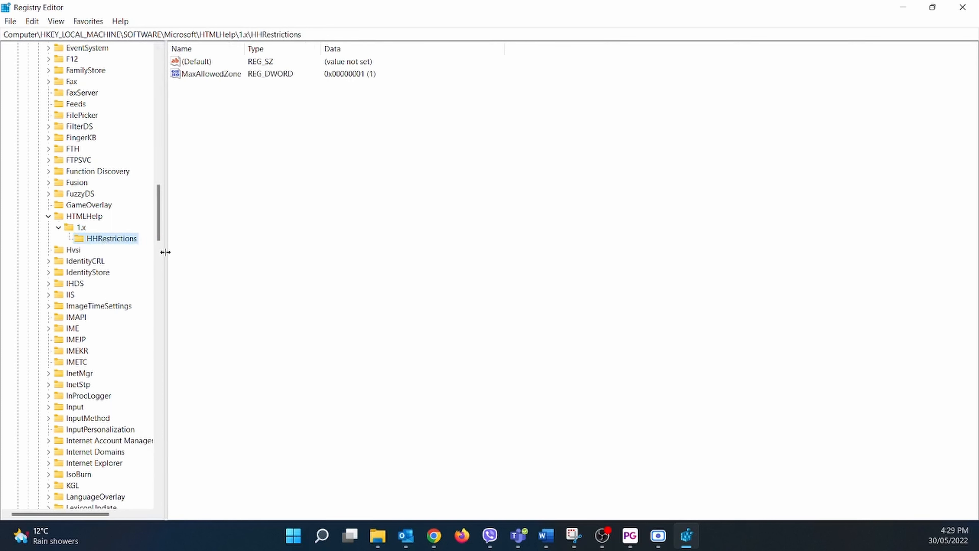
- Create a new subkey named ItssRestrictions under the HTMLHelp\1.x key
left_click(82, 228)
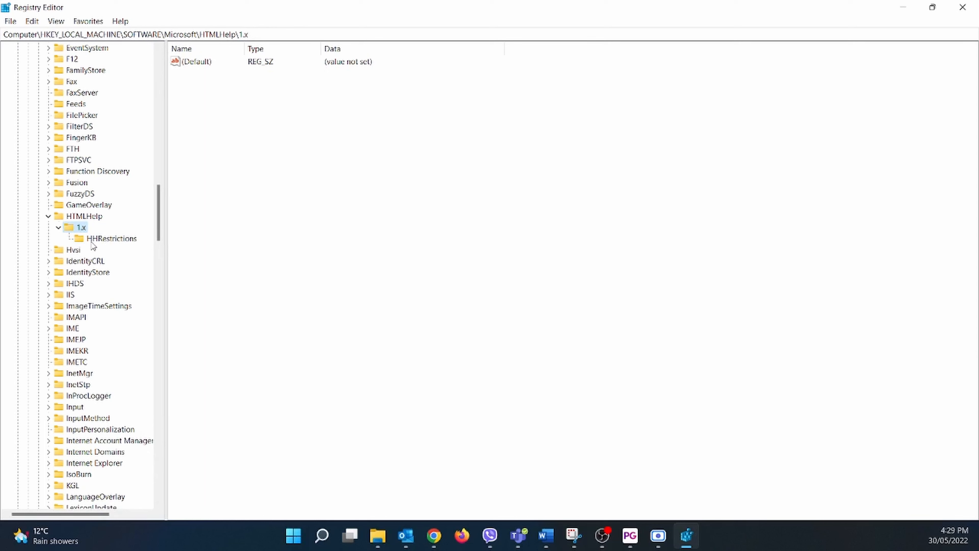
right_click(80, 229)
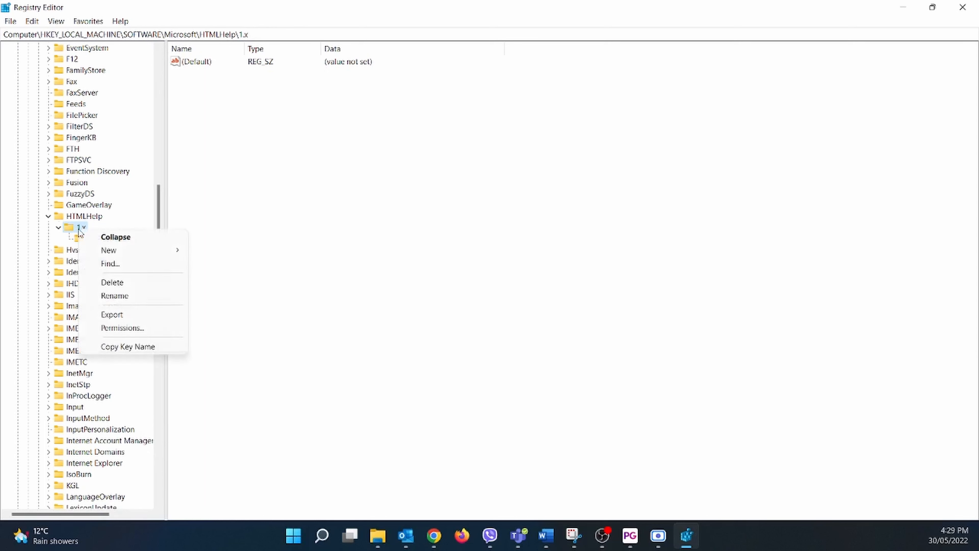
mouse_move(120, 252)
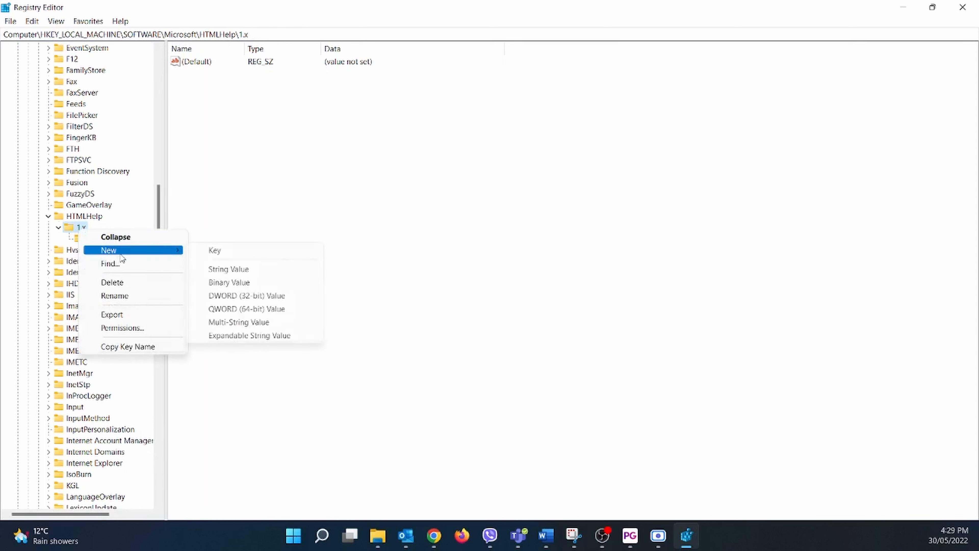
left_click(242, 251)
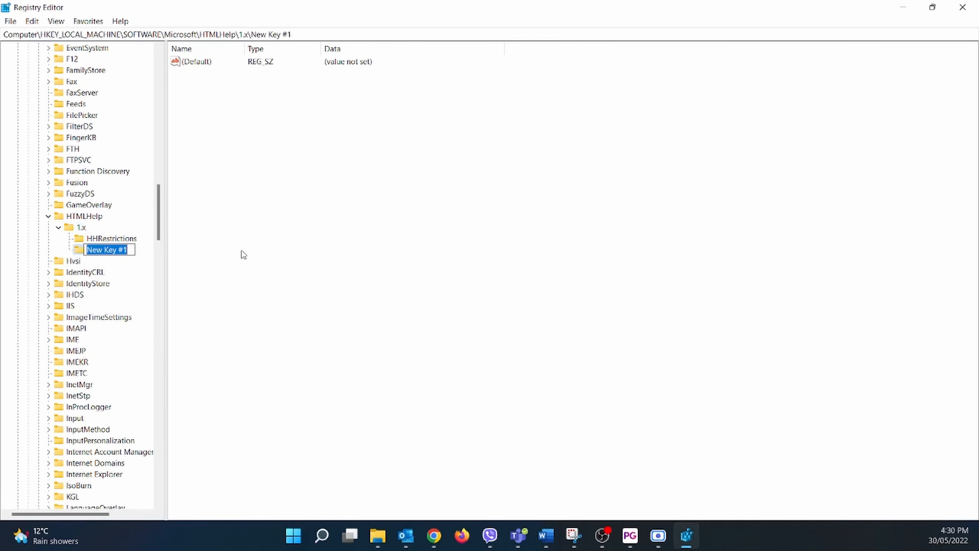
type("ItssRestrictions")
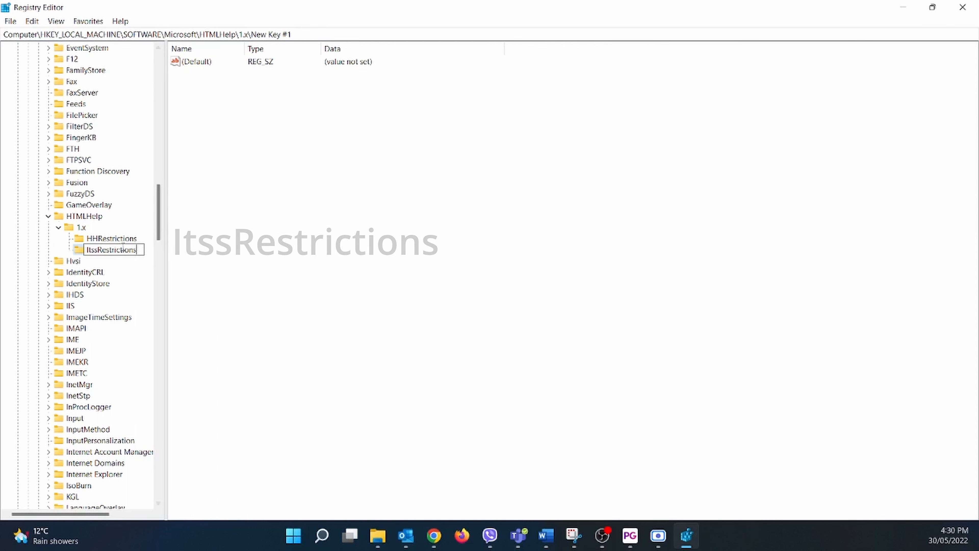
left_click(123, 240)
- Add a DWORD (32-bit) value named MaxAllowedZone to the ItssRestrictions key
left_click(118, 250)
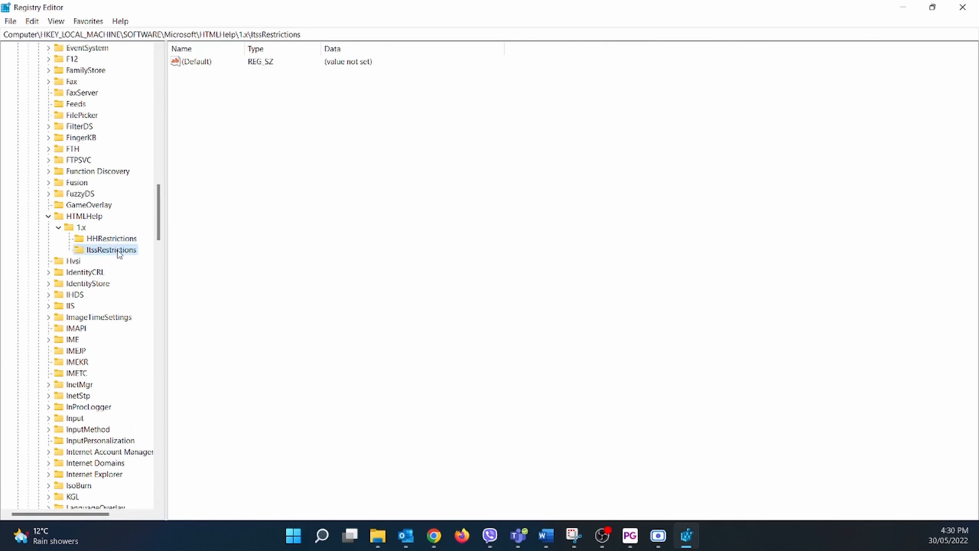
left_click(246, 131)
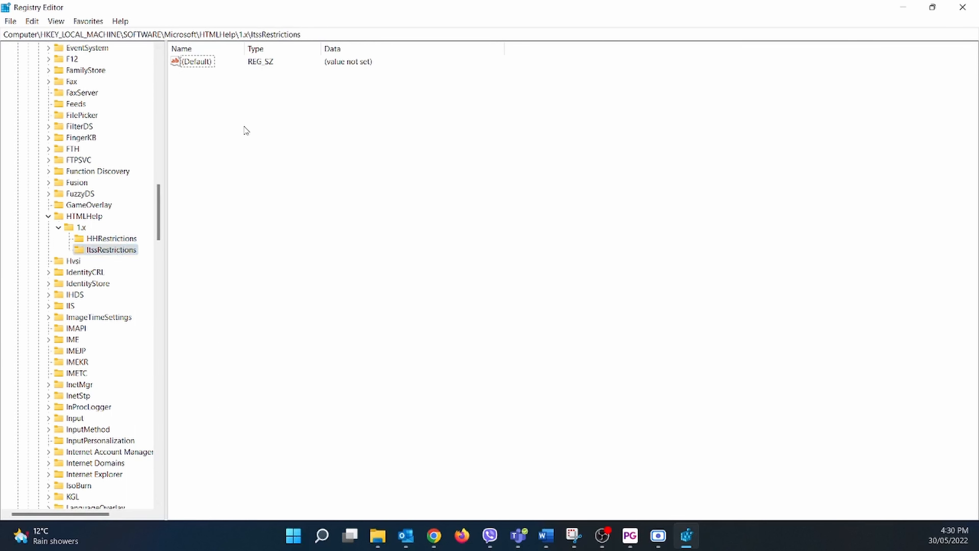
right_click(217, 103)
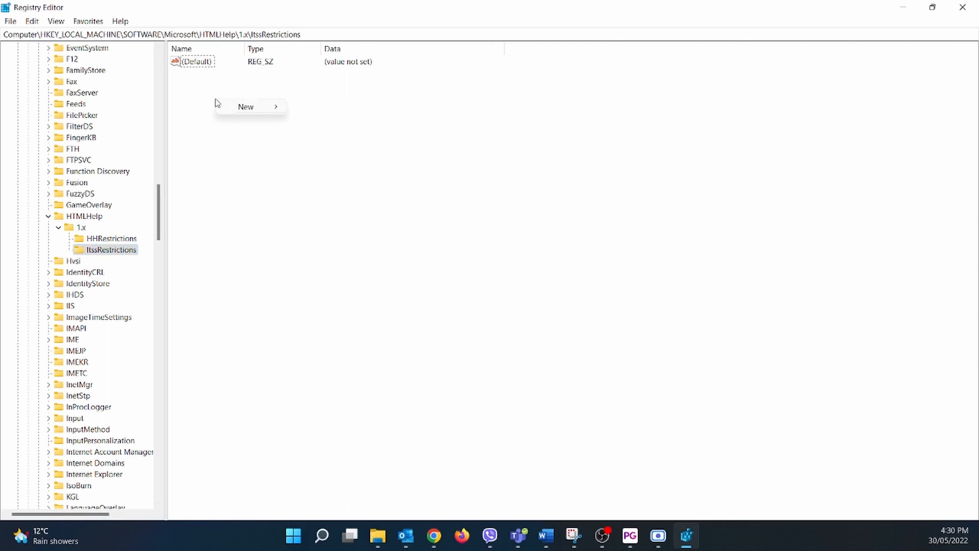
mouse_move(251, 103)
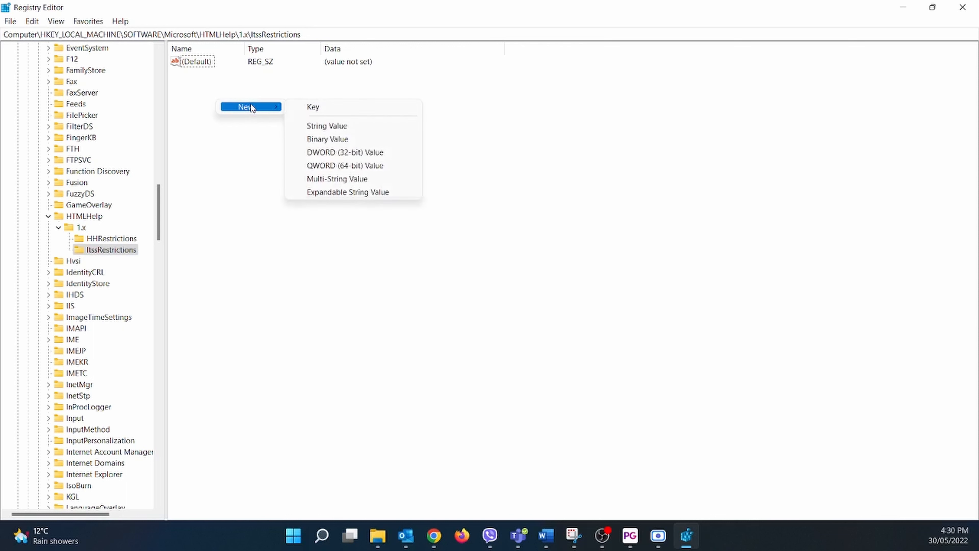
left_click(362, 152)
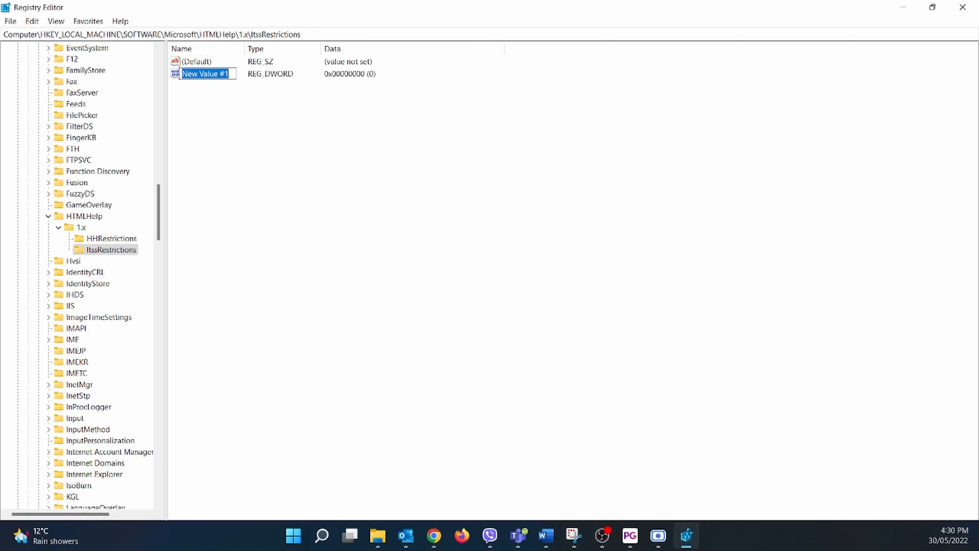
type("Ma")
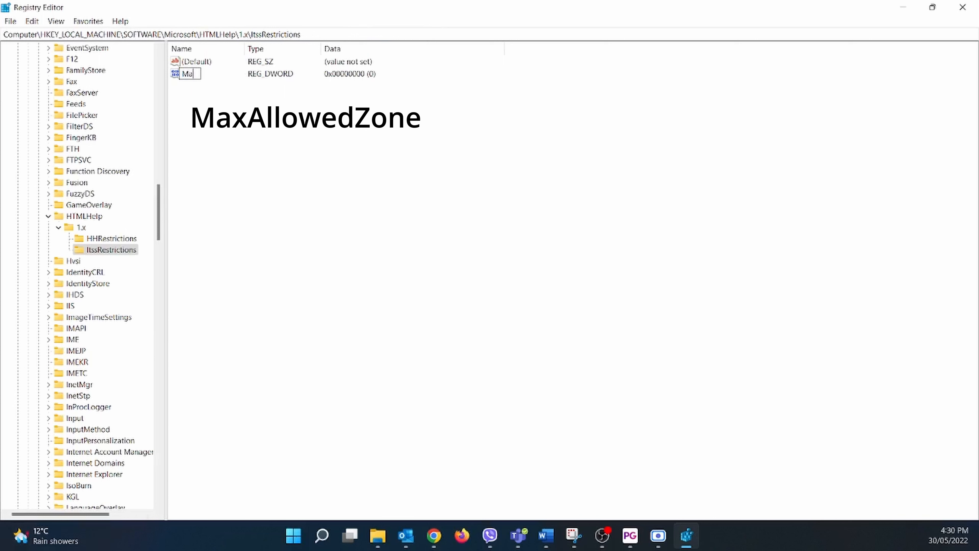
type("xAllowedZone")
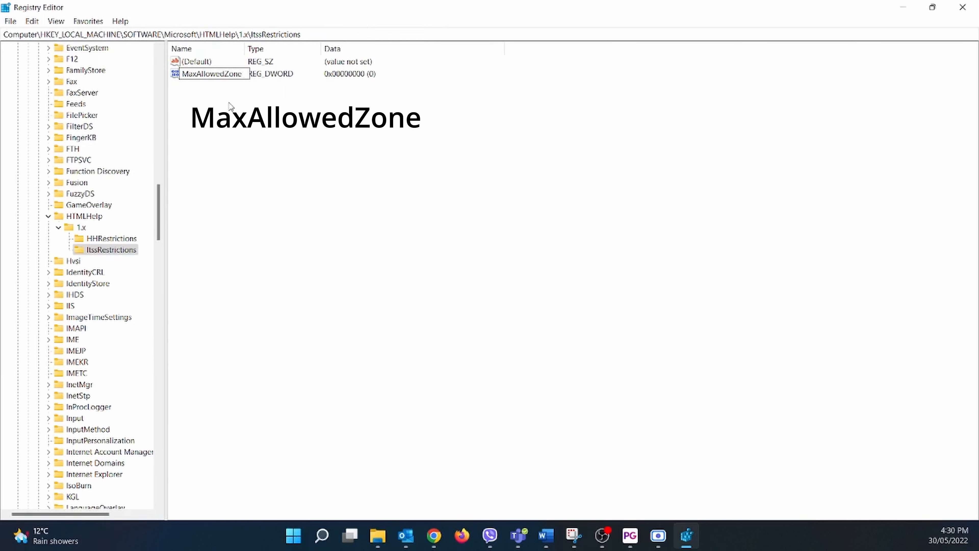
key("Return")
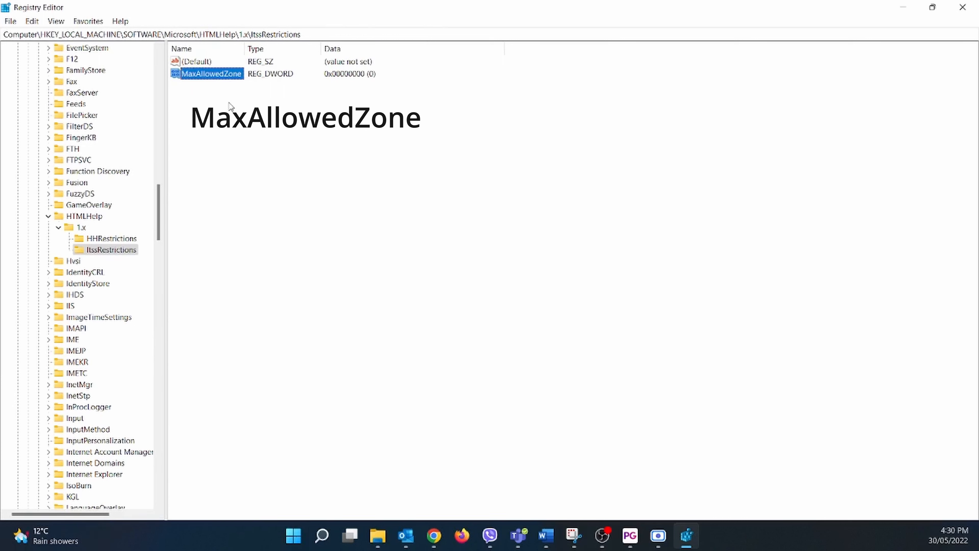
- Set the value data of the MaxAllowedZone DWORD in the ItssRestrictions key to 1
right_click(217, 73)
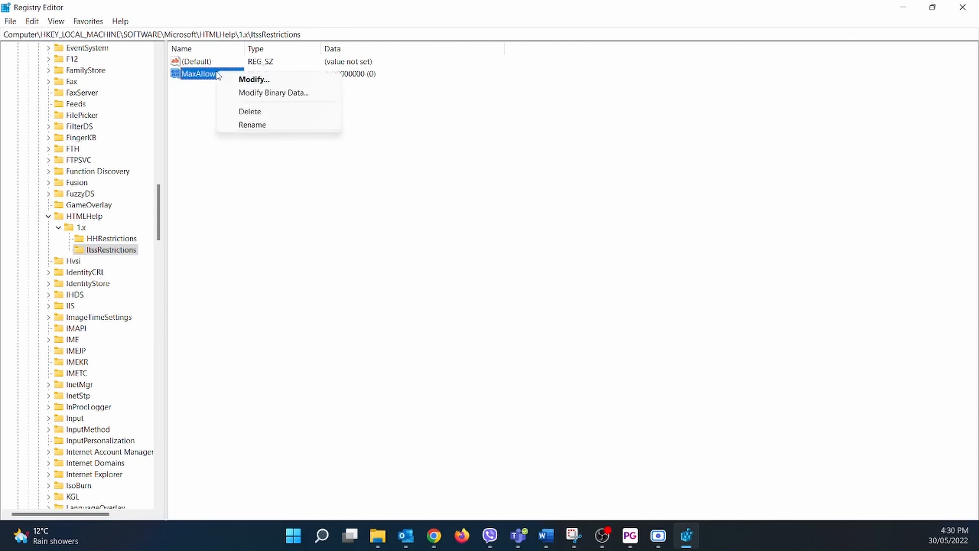
left_click(252, 80)
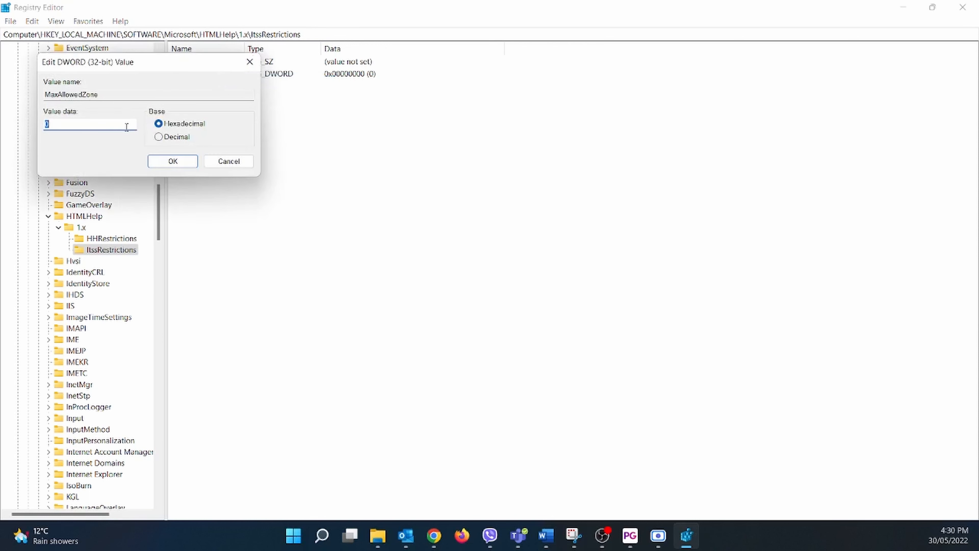
type("1")
left_click(173, 161)
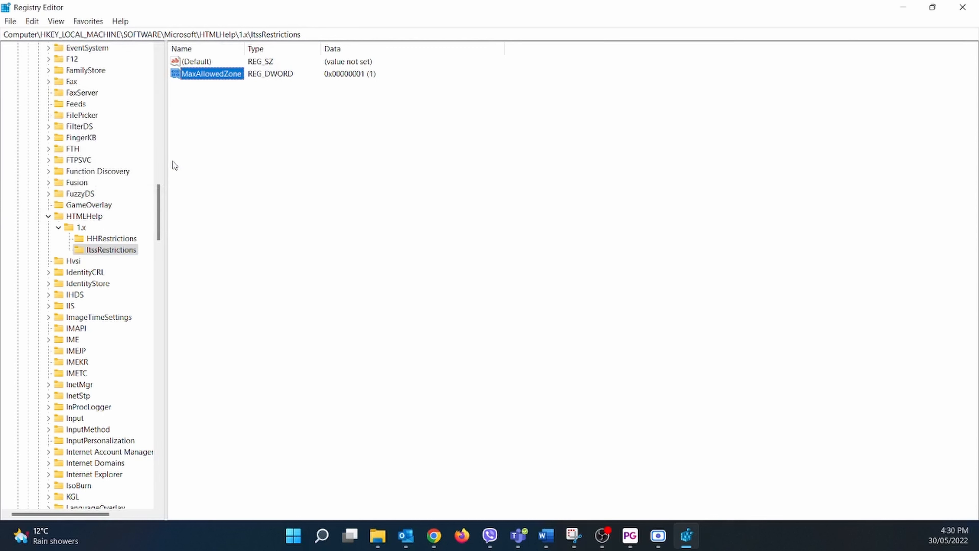
left_click(345, 160)
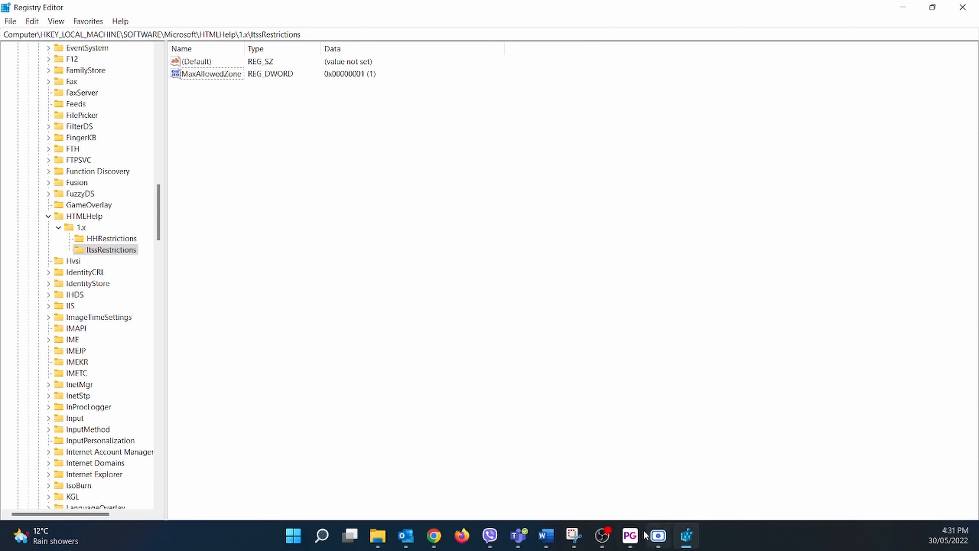
- Switch to MYOB PayGlobal and open its help
left_click(630, 535)
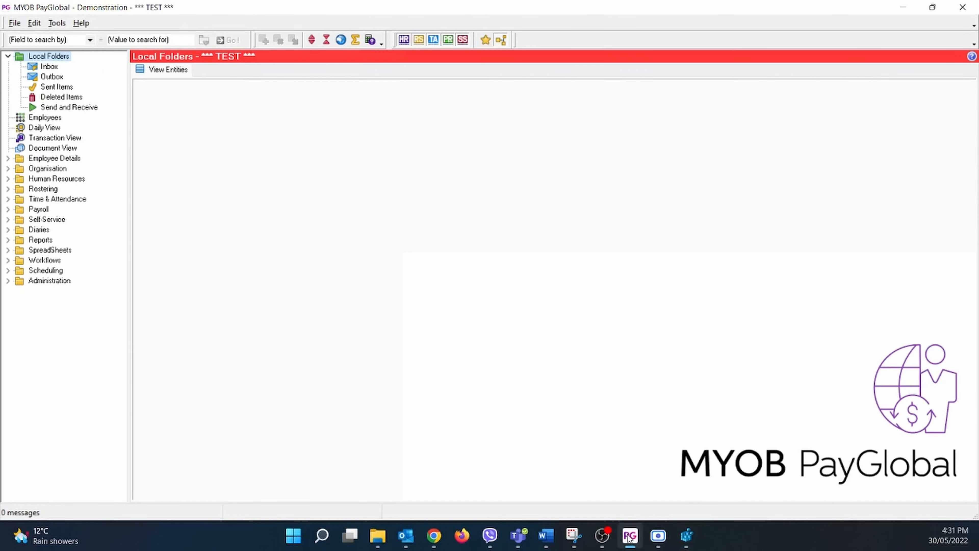
left_click(90, 24)
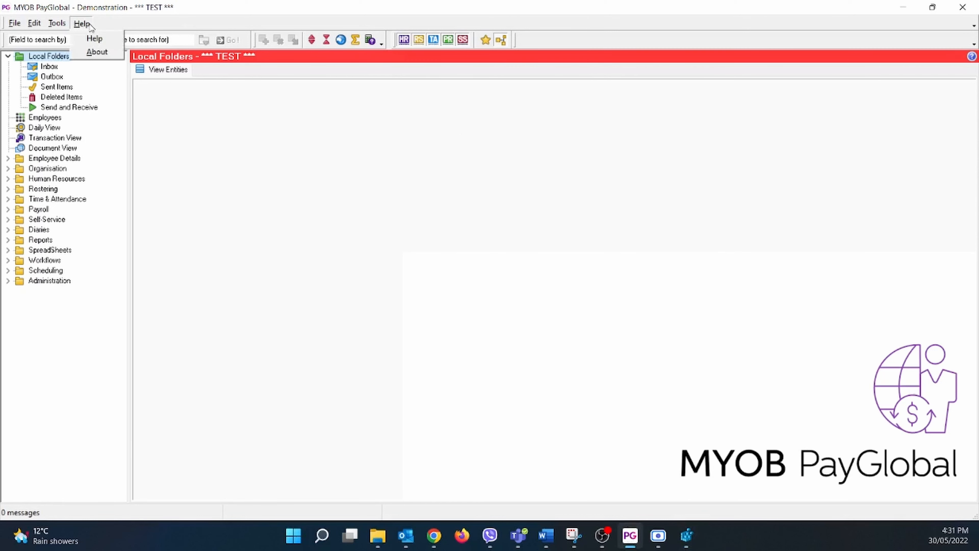
left_click(96, 40)
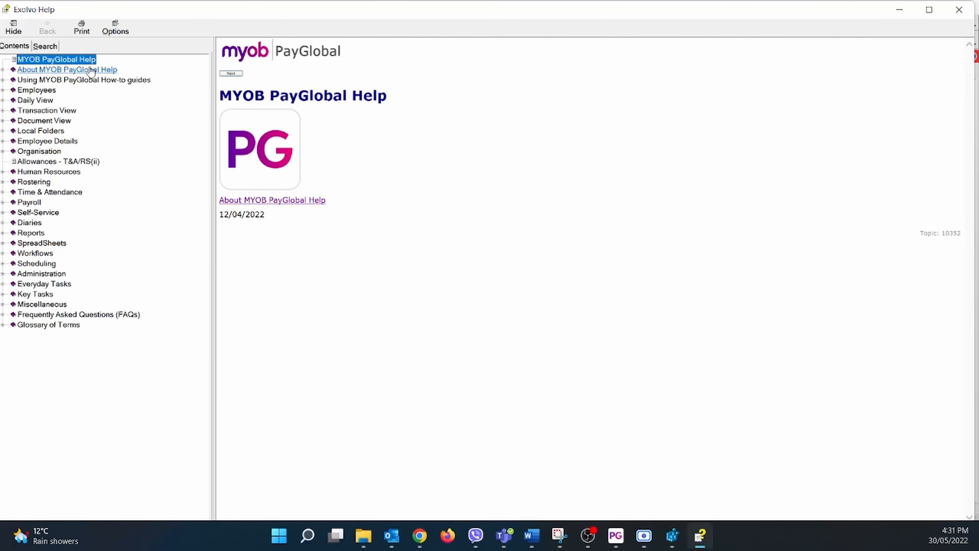
- Check that help topics display their content, opening Using MYOB PayGlobal Help, Employees and the Payroll topics under Employees
left_click(67, 71)
left_click(65, 81)
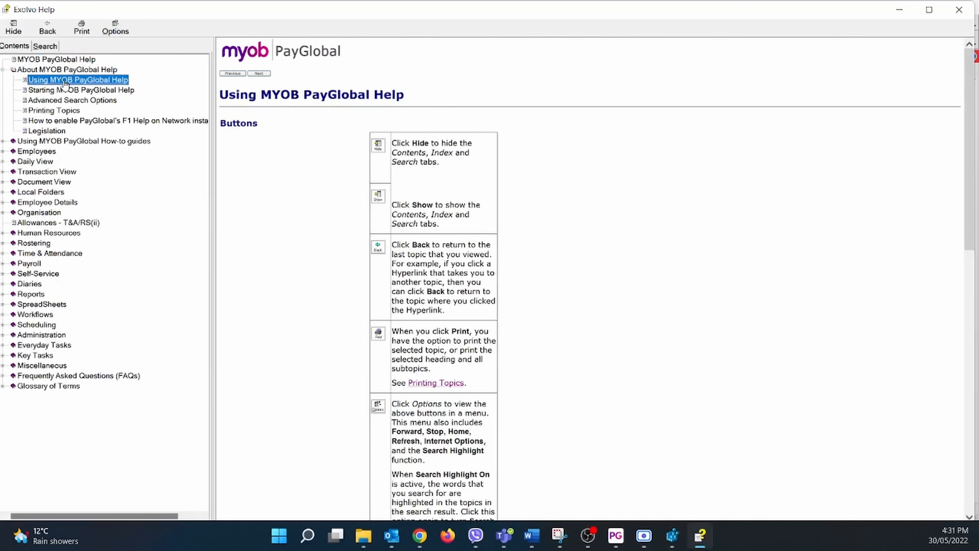
left_click(45, 150)
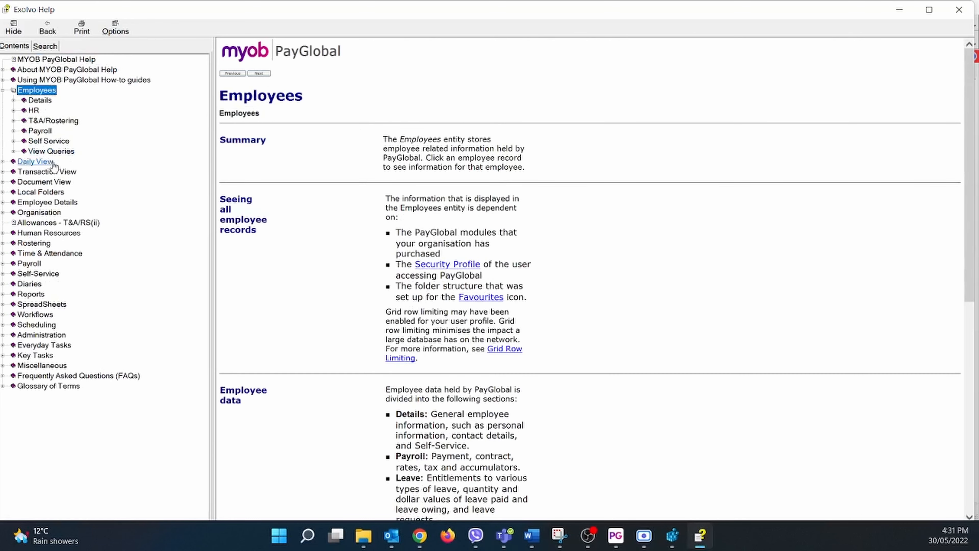
left_click(40, 132)
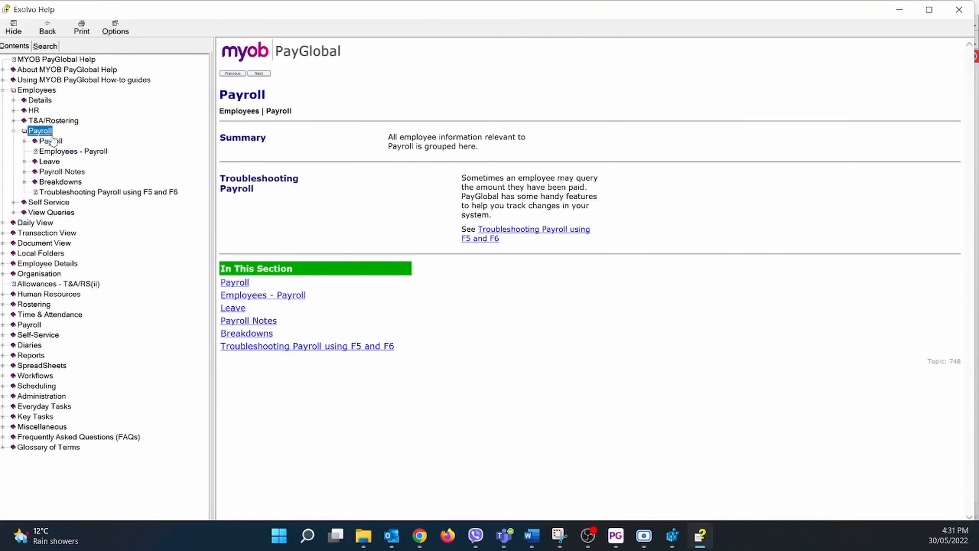
left_click(51, 141)
left_click(77, 161)
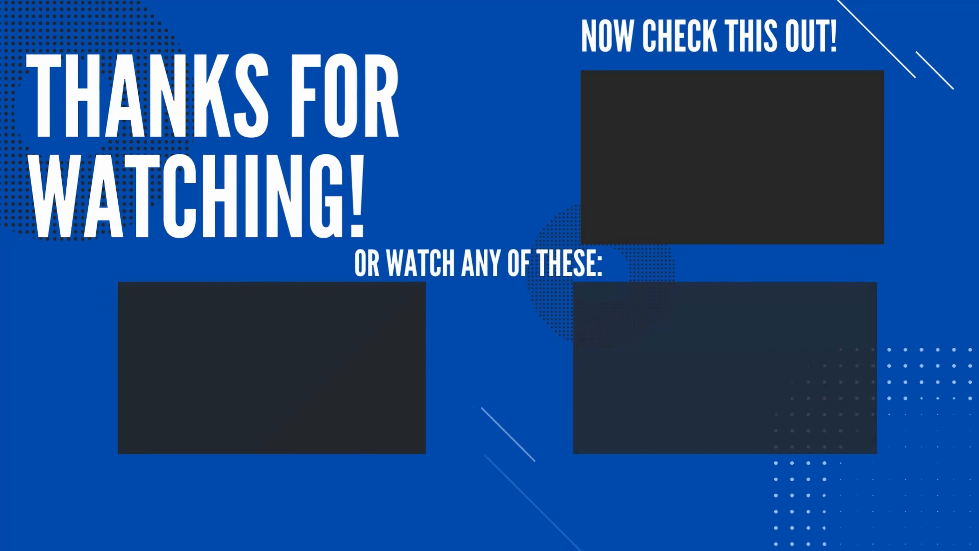